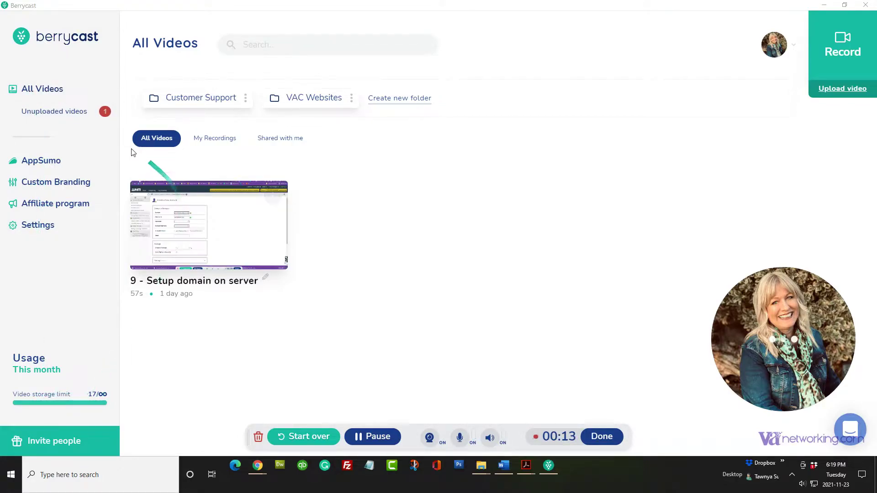
Browse the VAC Websites and Customer Support folders, then toggle the webcam bubble off and on.
{"action": "left_click", "coordinate": [314, 97]}
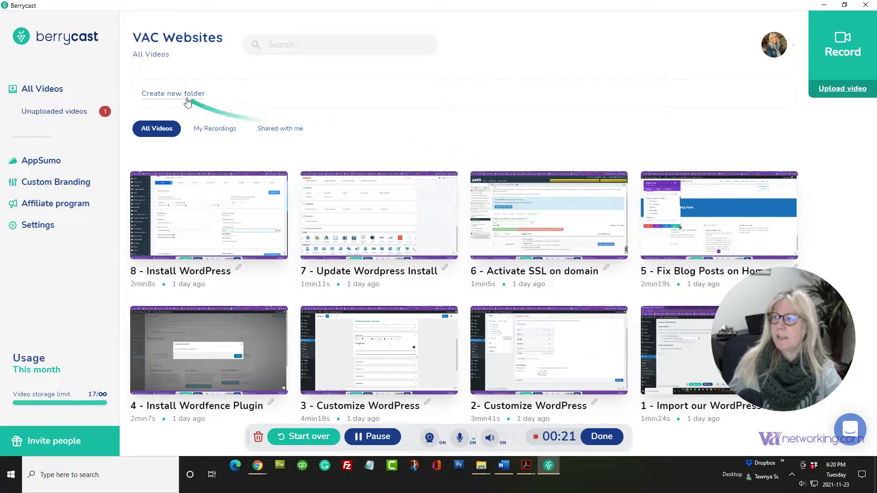
{"action": "left_click", "coordinate": [43, 88]}
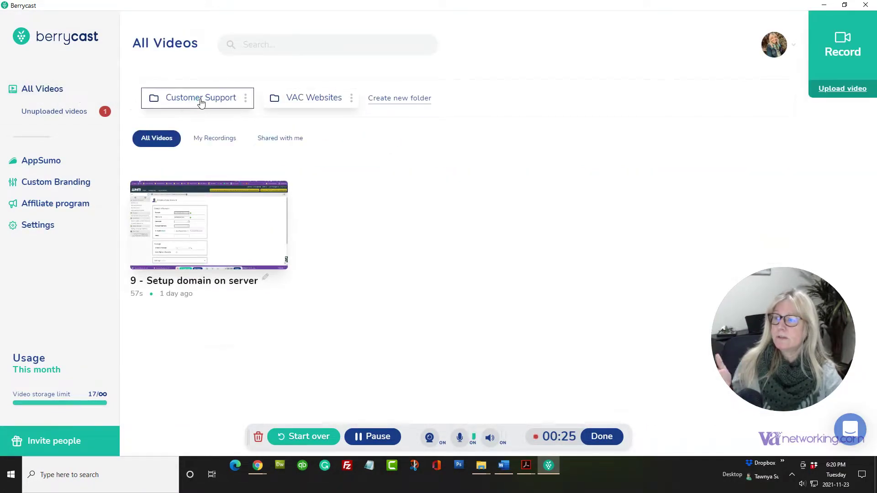
{"action": "left_click", "coordinate": [201, 99]}
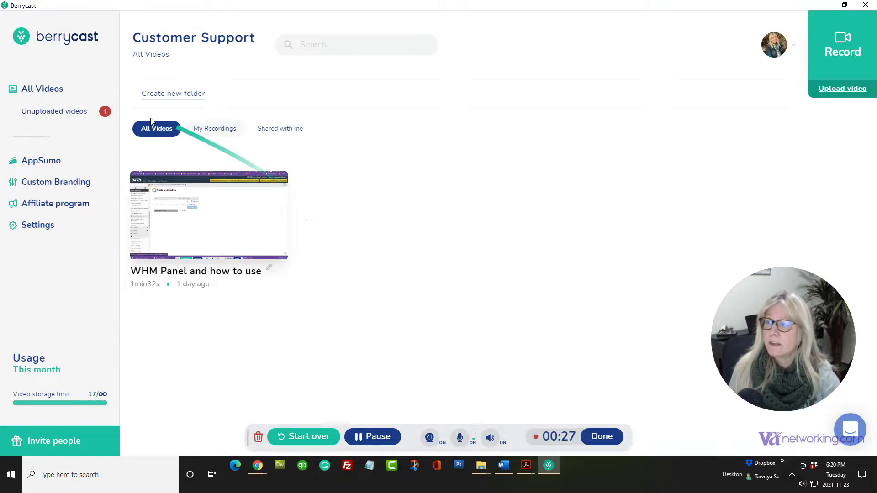
{"action": "left_click", "coordinate": [43, 88]}
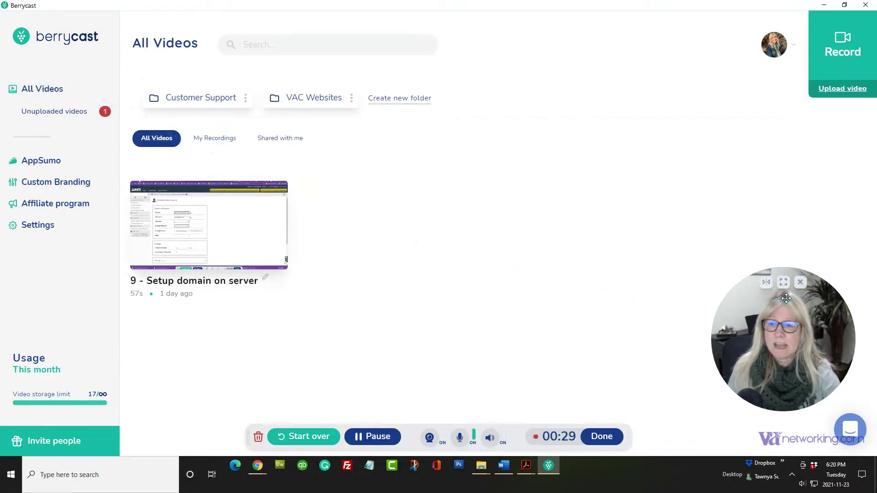
{"action": "left_click", "coordinate": [800, 281]}
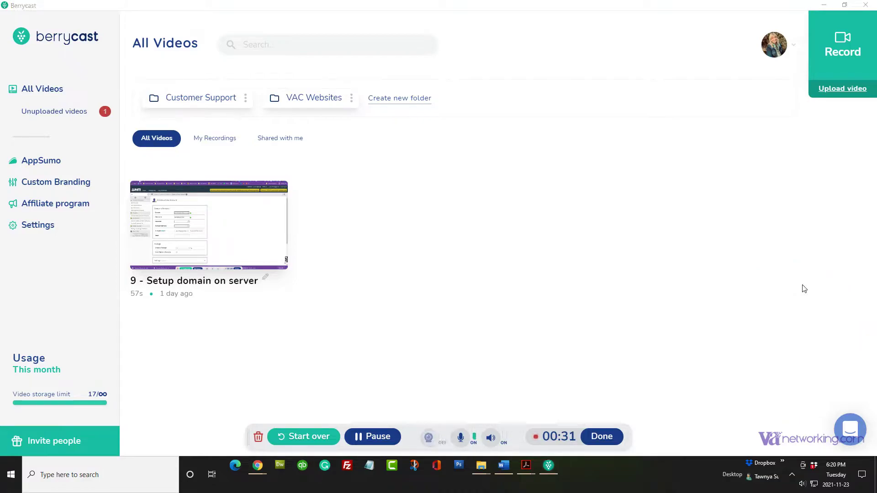
{"action": "left_click", "coordinate": [428, 437]}
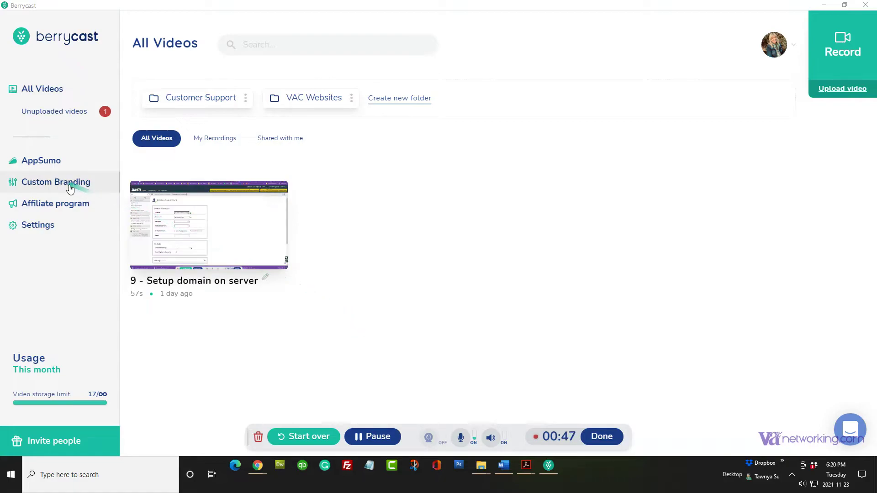
View Custom Branding, then show the Affiliate Program page with the VIRTUALASSISTANT coupon and link.
{"action": "left_click", "coordinate": [55, 182]}
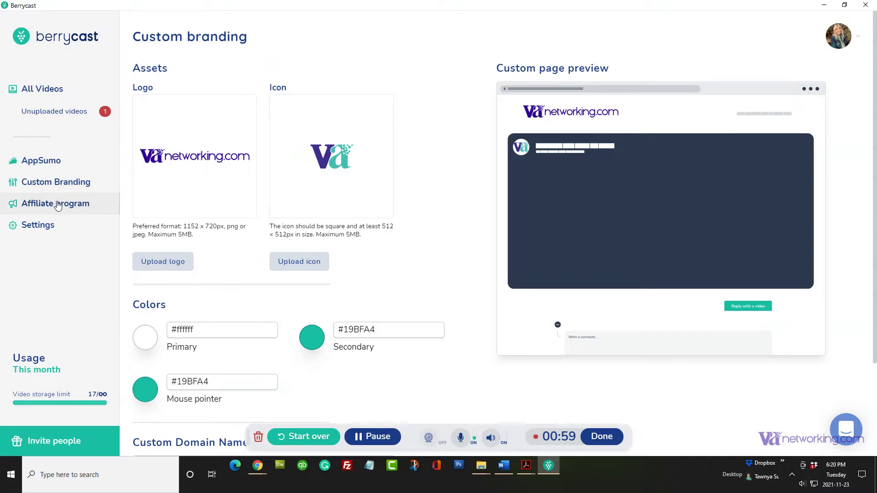
{"action": "left_click", "coordinate": [58, 204]}
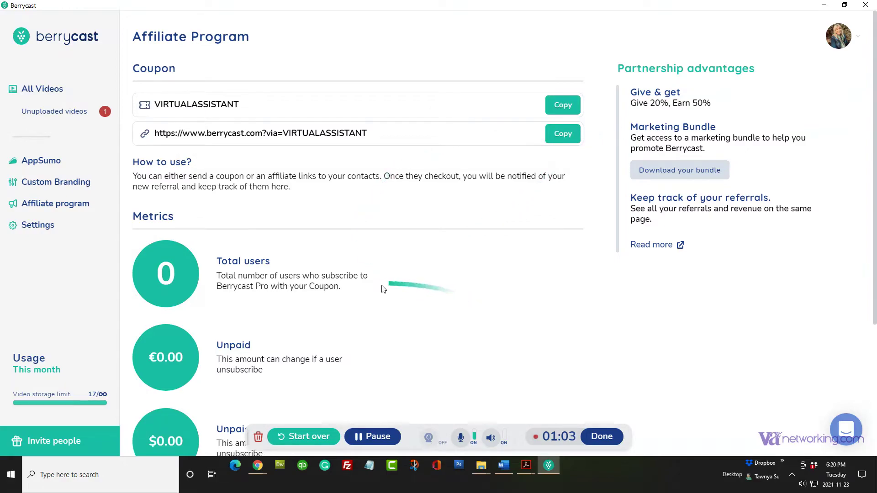
Go back to All Videos, listing both folders and the Setup domain on server video.
{"action": "left_click", "coordinate": [40, 89]}
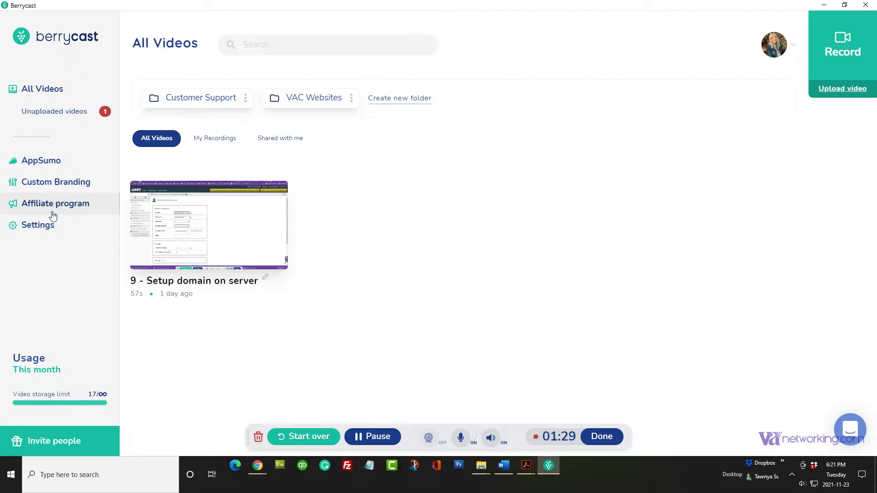
{"action": "mouse_move", "coordinate": [209, 225]}
{"action": "left_click", "coordinate": [273, 196]}
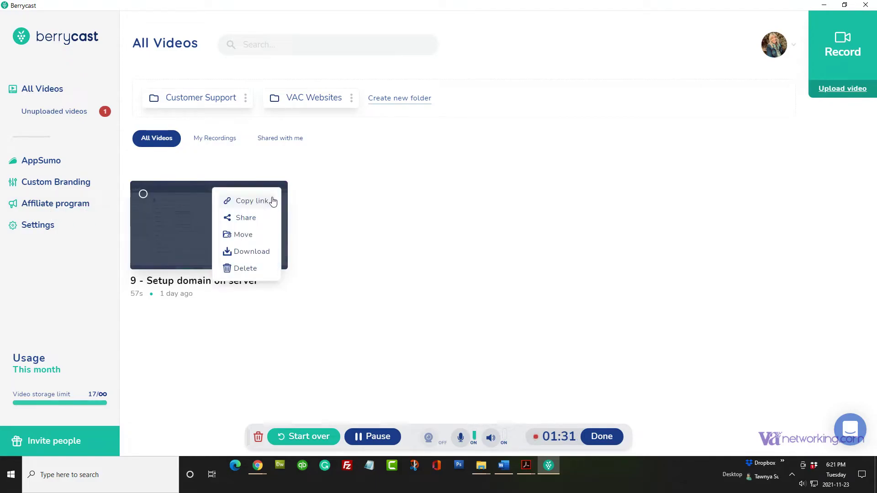
{"action": "left_click", "coordinate": [240, 219]}
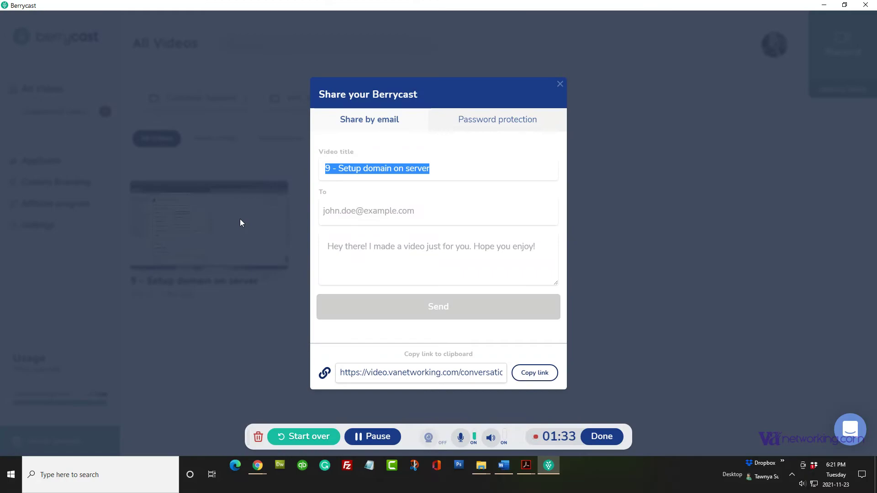
{"action": "left_click", "coordinate": [371, 374]}
{"action": "left_click_drag", "start_coordinate": [370, 373], "coordinate": [428, 378]}
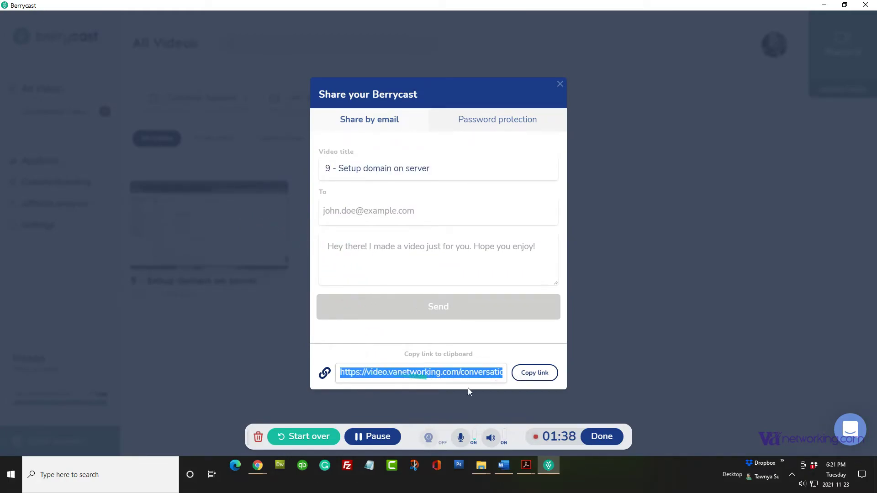
{"action": "left_click", "coordinate": [560, 84]}
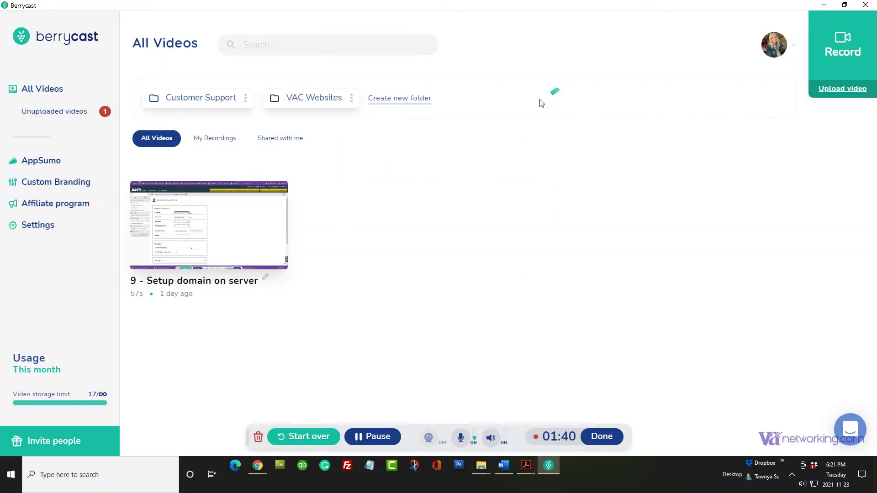